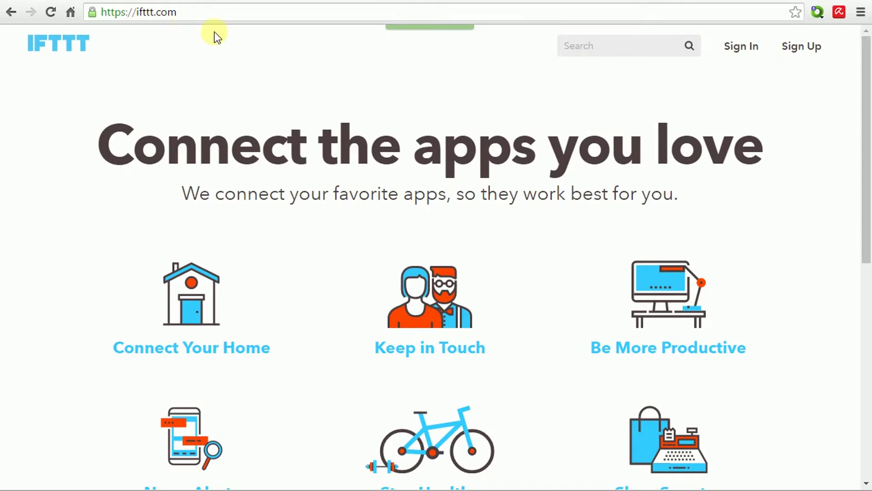
# Sign up for IFTTT by submitting an email and password in the free account form.
pyautogui.click(808, 54)
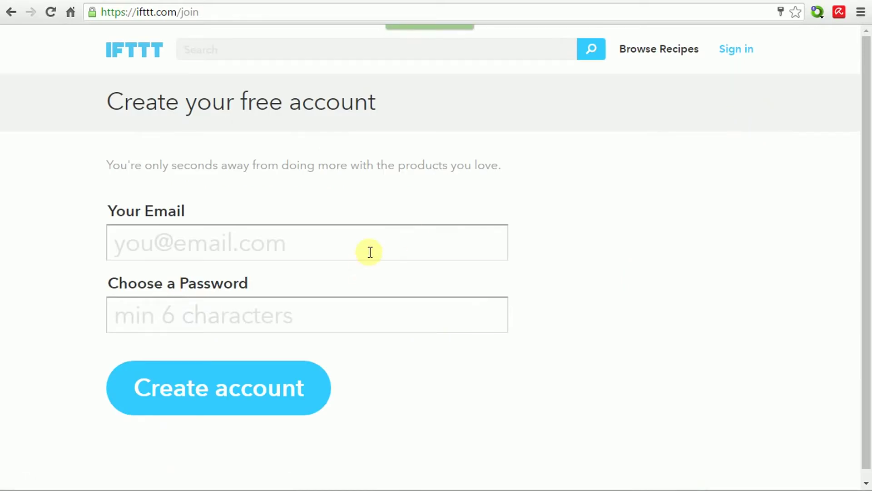
pyautogui.click(184, 246)
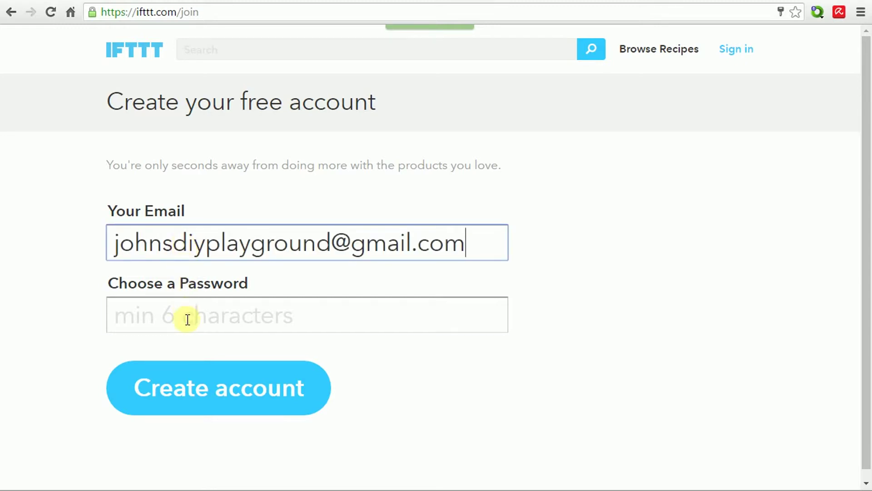
pyautogui.click(186, 319)
pyautogui.write('*')
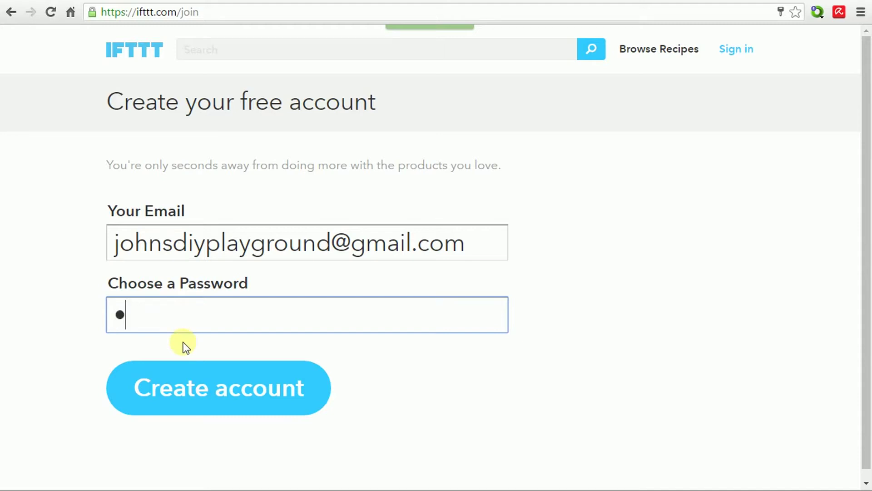
pyautogui.write('********')
pyautogui.press('Return')
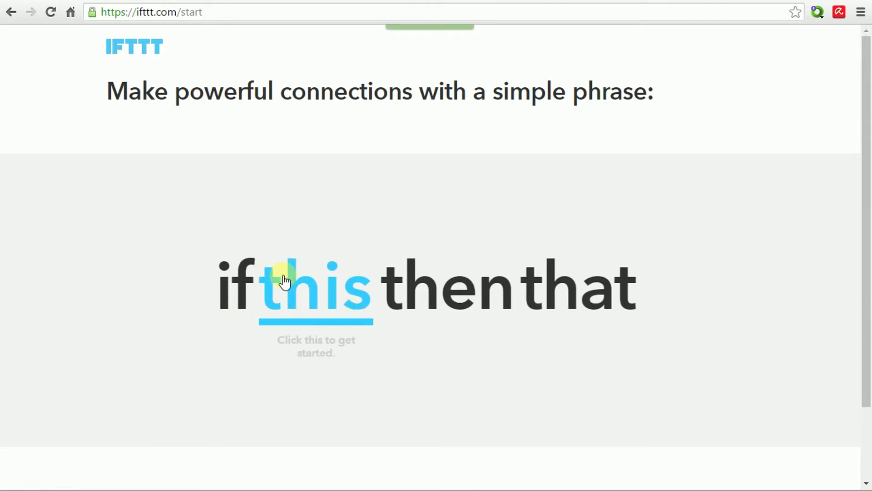
# Step through the 'this' trigger examples and the two introductory Continue screens.
pyautogui.click(291, 285)
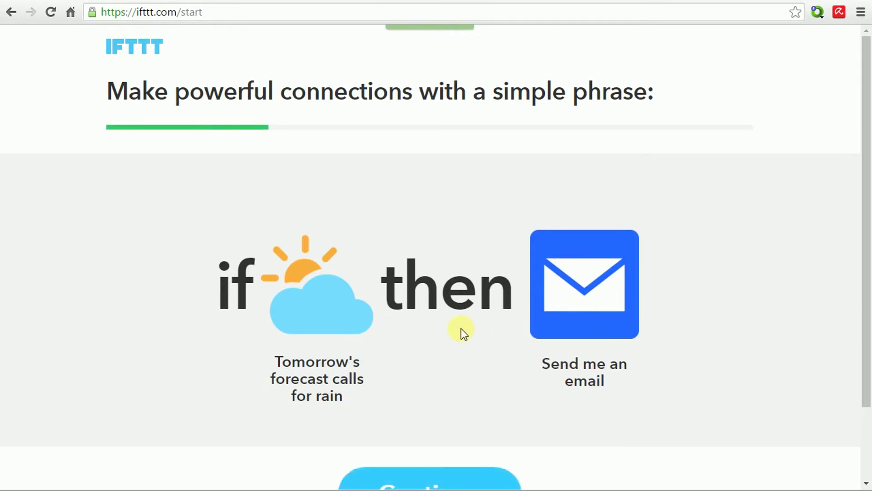
pyautogui.scroll(-2, 426, 351)
pyautogui.click(426, 396)
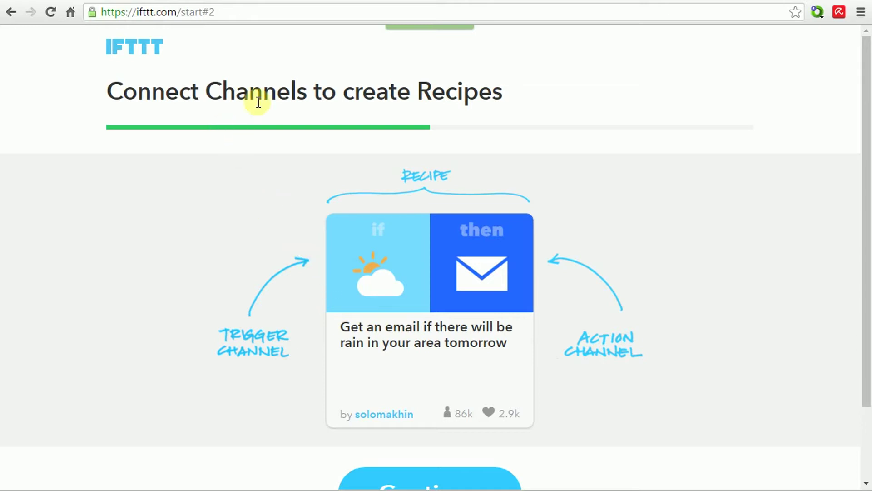
pyautogui.scroll(-2, 510, 361)
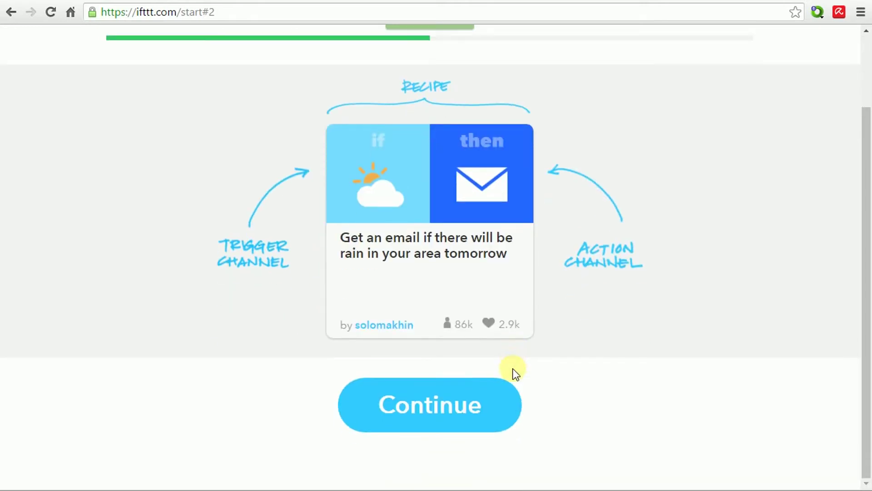
pyautogui.click(482, 399)
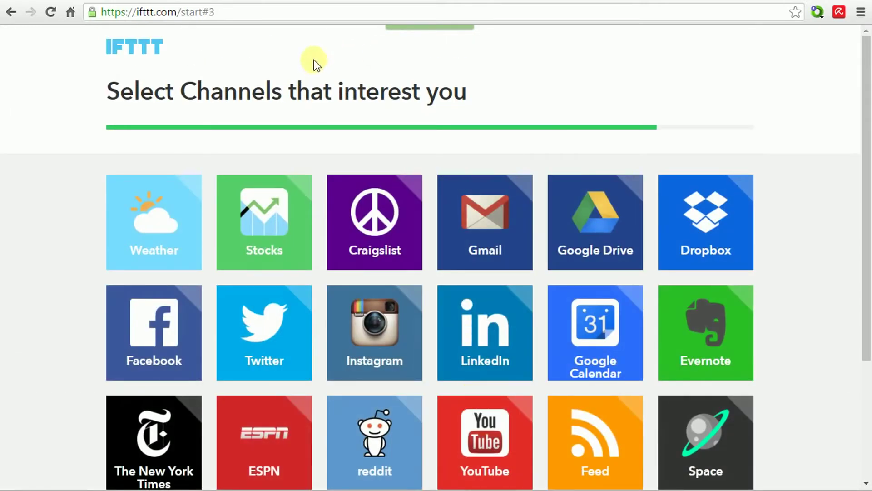
# Mark Weather, Stocks, Craigslist, Gmail and YouTube as interesting channels and continue.
pyautogui.click(147, 250)
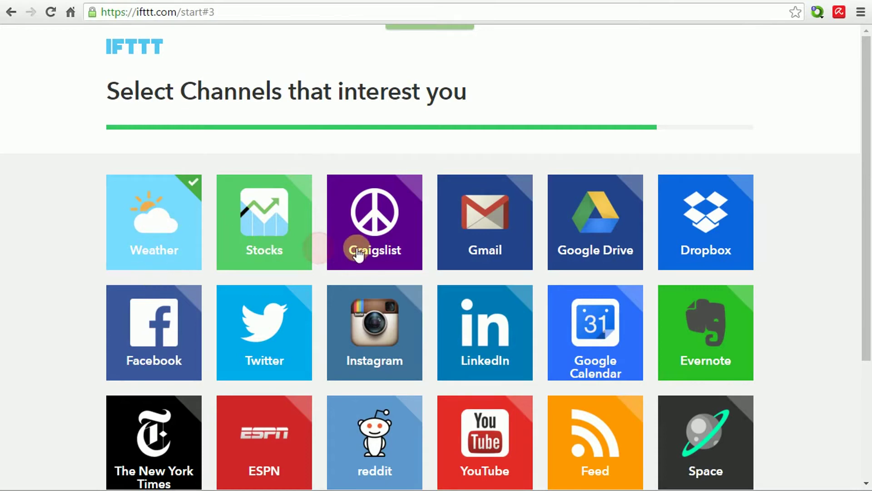
pyautogui.click(304, 247)
pyautogui.click(398, 246)
pyautogui.click(481, 244)
pyautogui.scroll(-3, 486, 292)
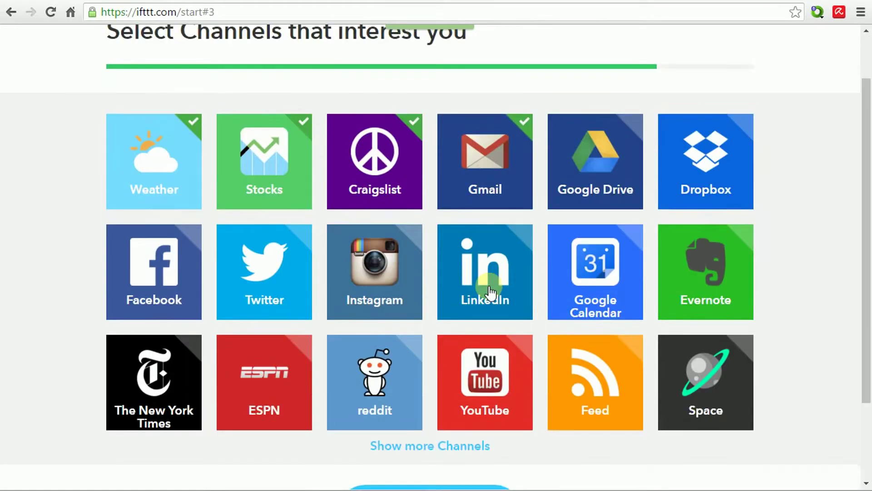
pyautogui.click(481, 294)
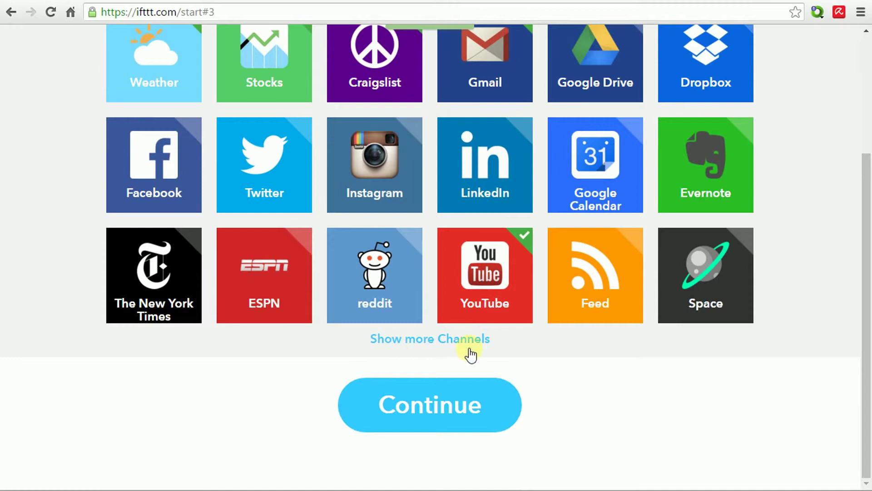
pyautogui.click(400, 406)
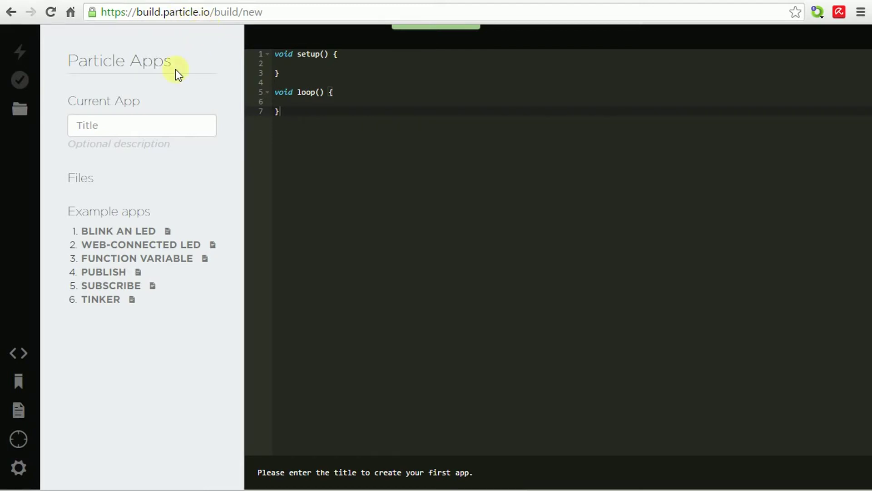
# Show the Particle Build devices list to confirm the playground1 Photon is there.
pyautogui.click(18, 440)
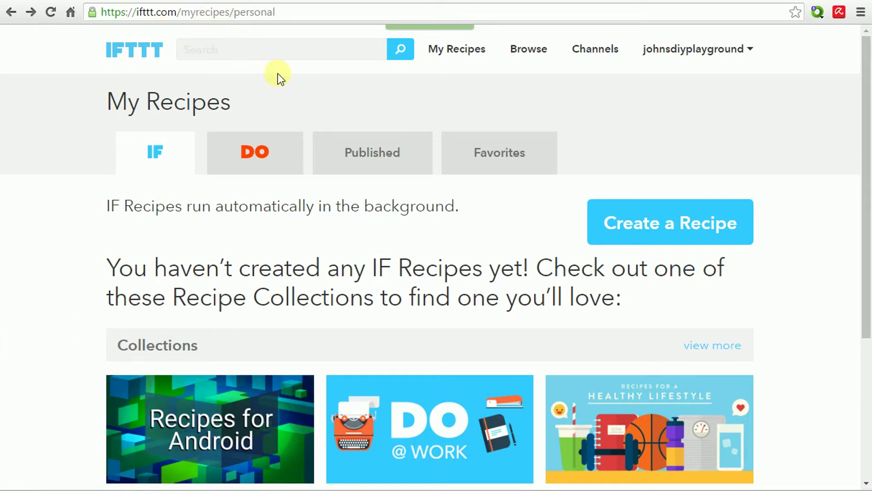
# Search IFTTT channels for 'particle' and start connecting the Particle channel.
pyautogui.click(596, 54)
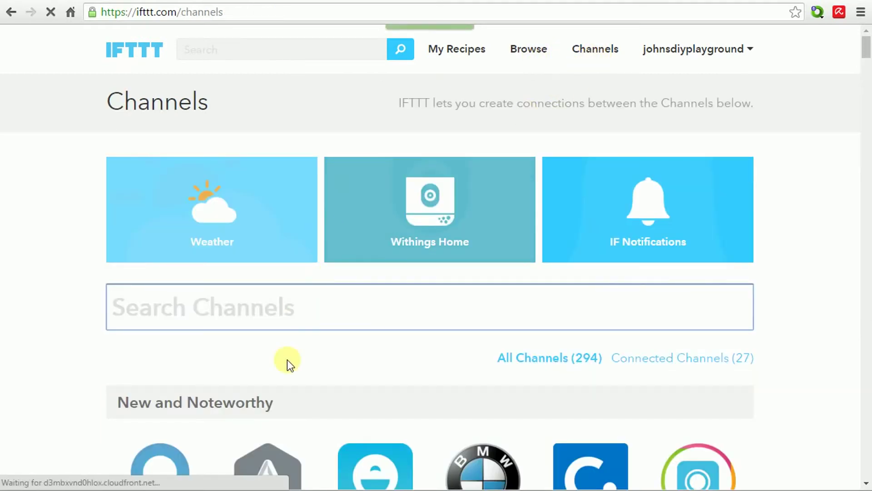
pyautogui.write('particle')
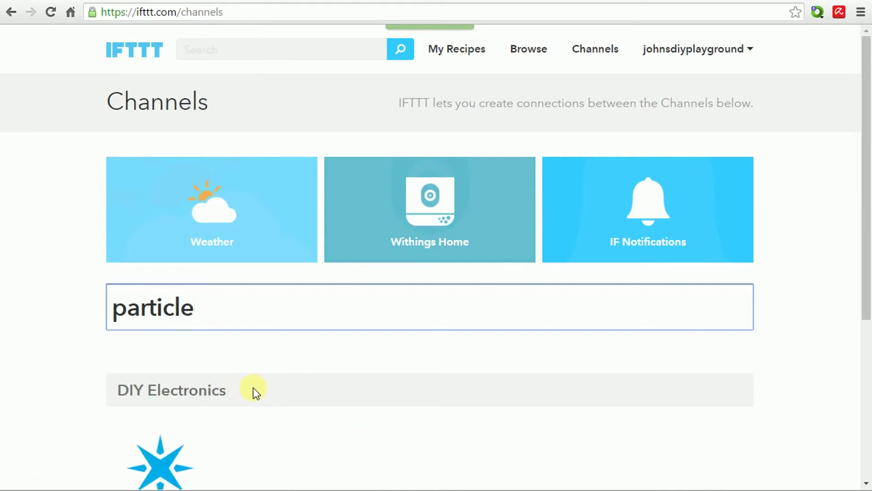
pyautogui.scroll(-1, 253, 388)
pyautogui.click(161, 401)
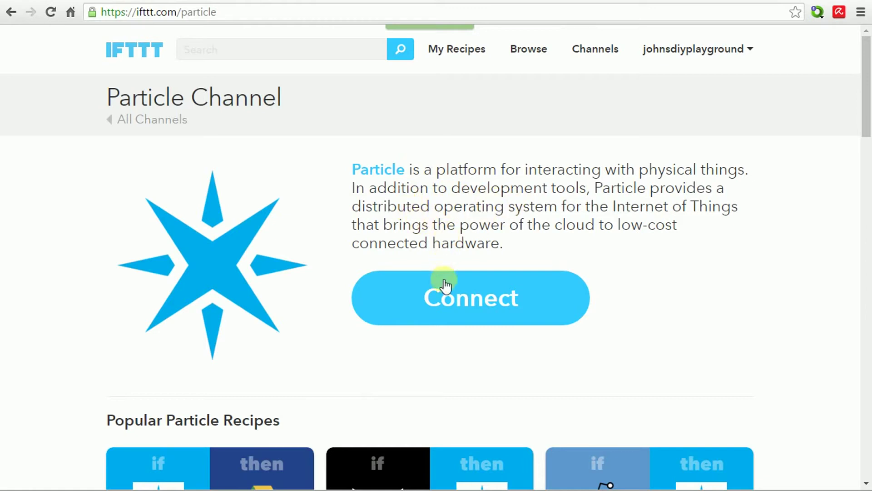
pyautogui.click(462, 300)
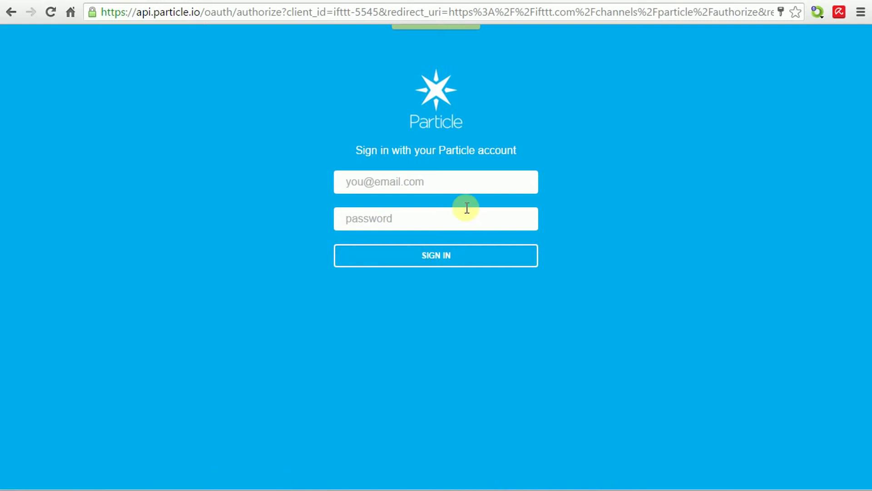
# Sign in with the suggested Particle email and password, then approve IFTTT's device access.
pyautogui.click(466, 185)
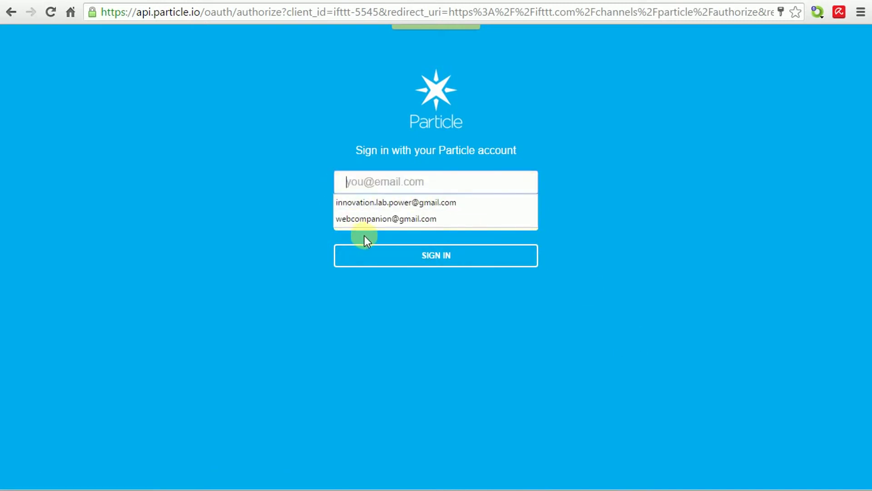
pyautogui.write('john')
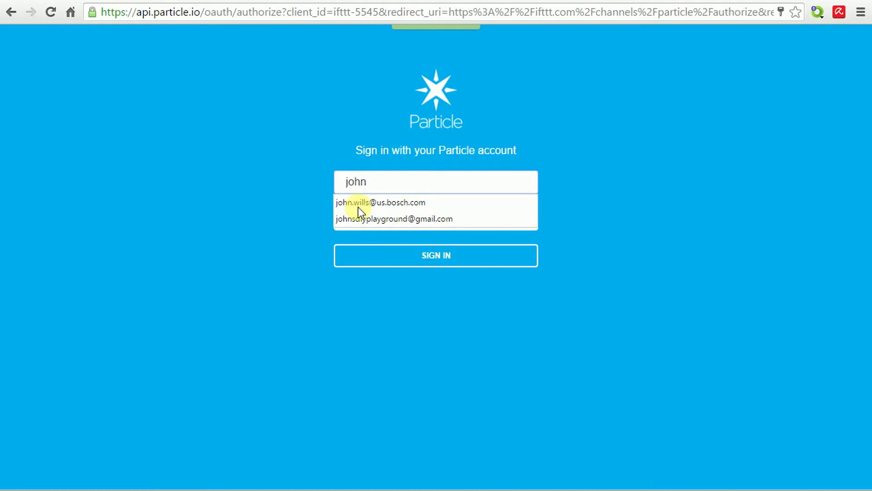
pyautogui.press('Down')
pyautogui.press('Down')
pyautogui.press('Return')
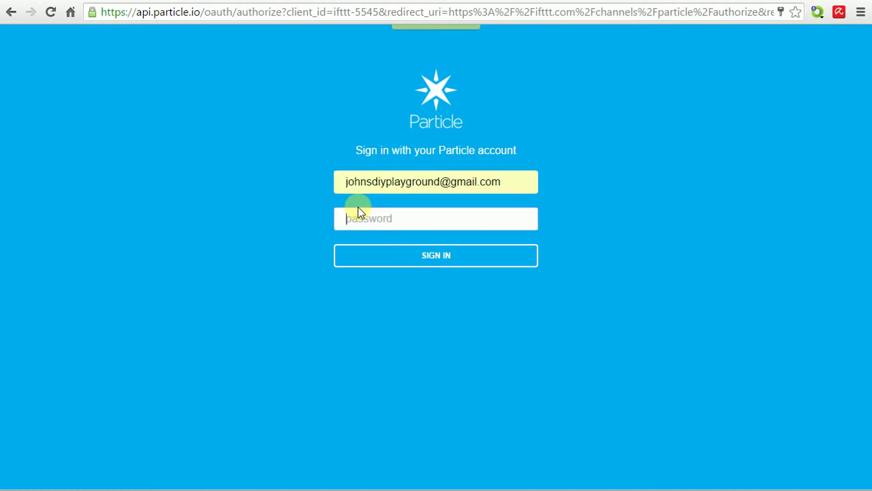
pyautogui.write('***')
pyautogui.press('Return')
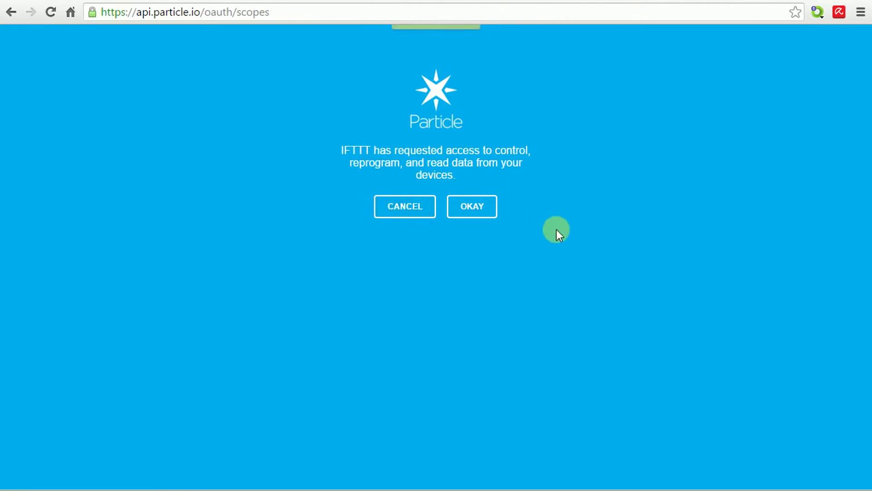
pyautogui.click(479, 207)
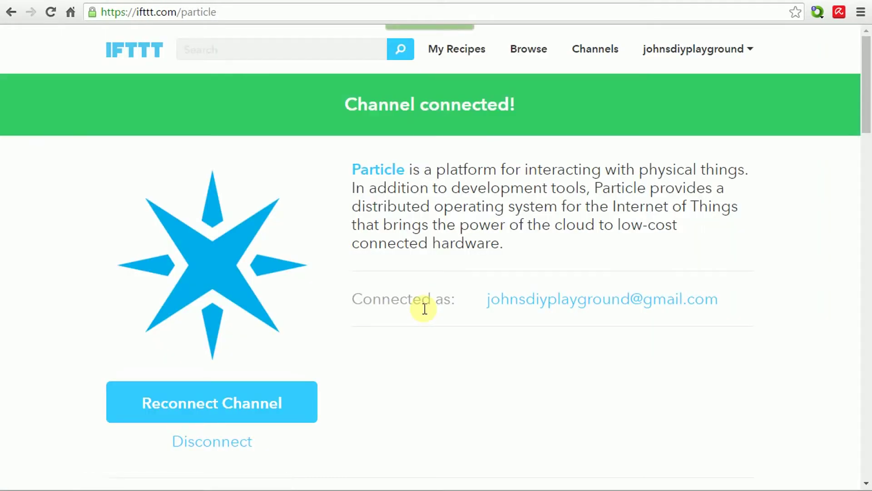
# Dismiss the Channel connected banner and go to My Recipes.
pyautogui.click(430, 111)
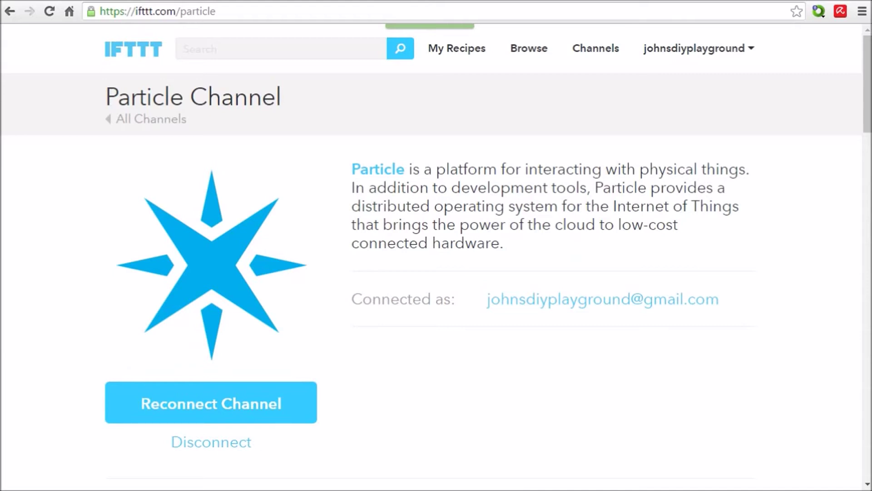
pyautogui.click(458, 49)
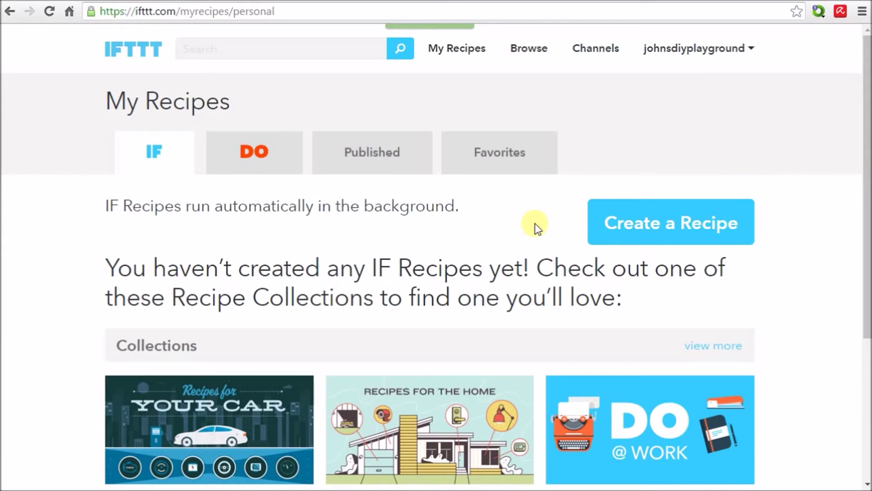
# Start a recipe with Particle's 'Monitor your device status' trigger and open its device list.
pyautogui.click(671, 239)
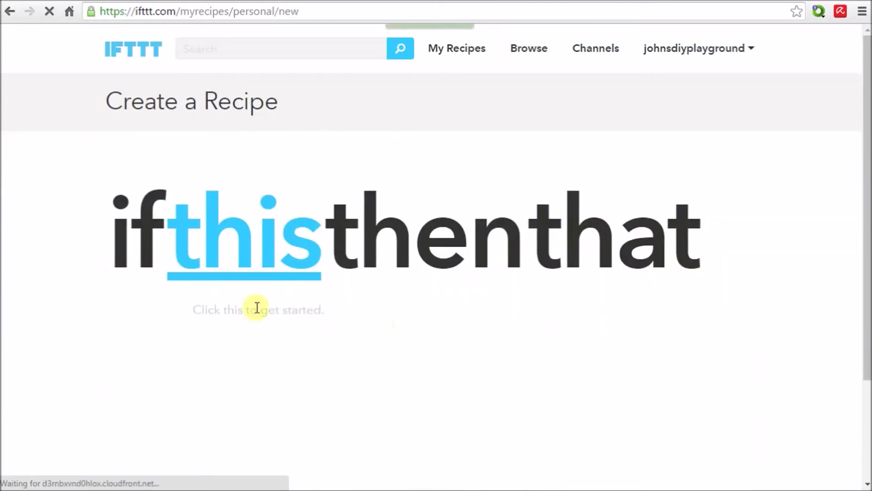
pyautogui.click(257, 253)
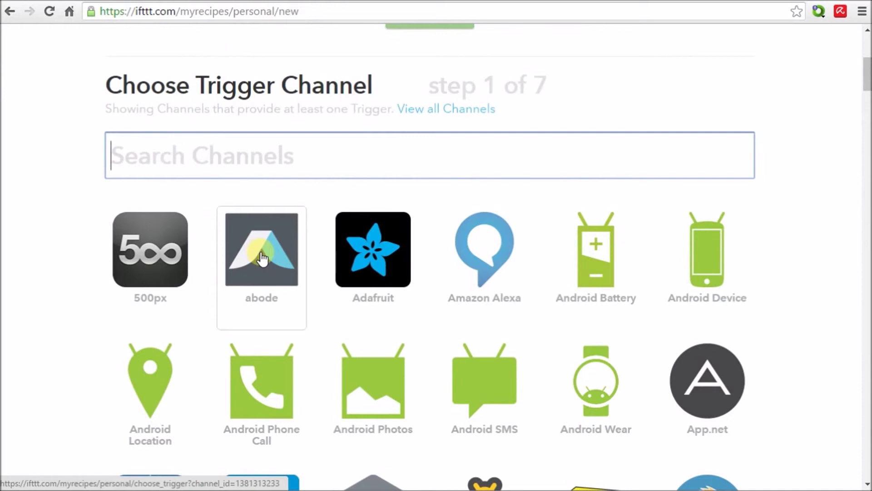
pyautogui.write('particle')
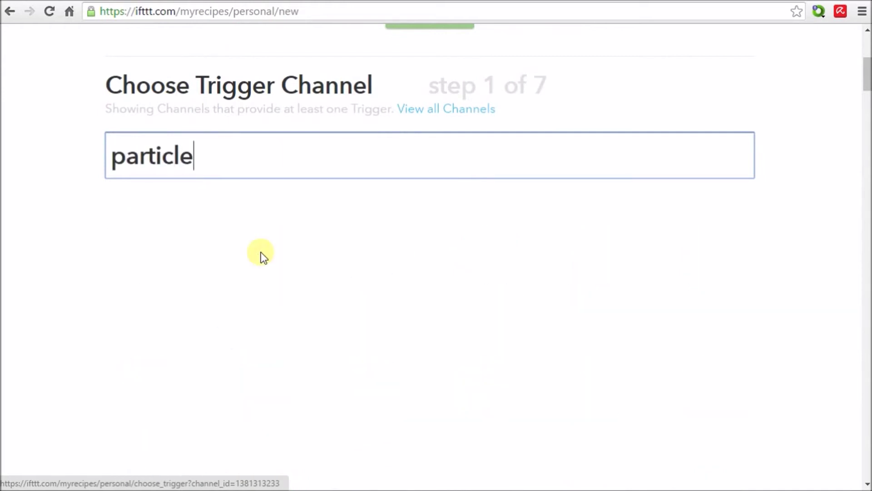
pyautogui.click(174, 259)
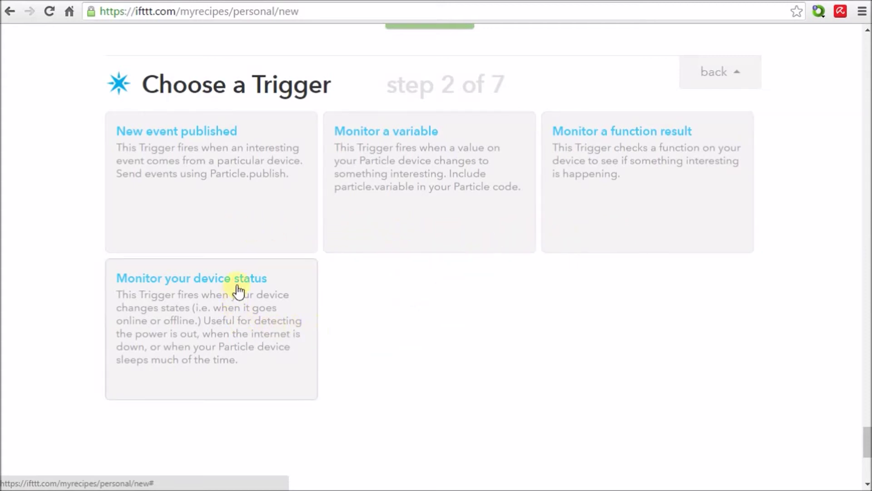
pyautogui.click(260, 281)
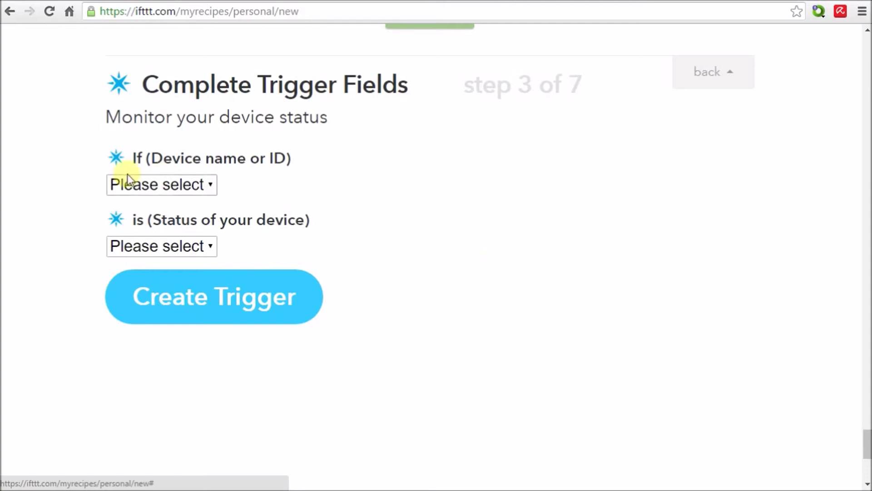
pyautogui.click(212, 187)
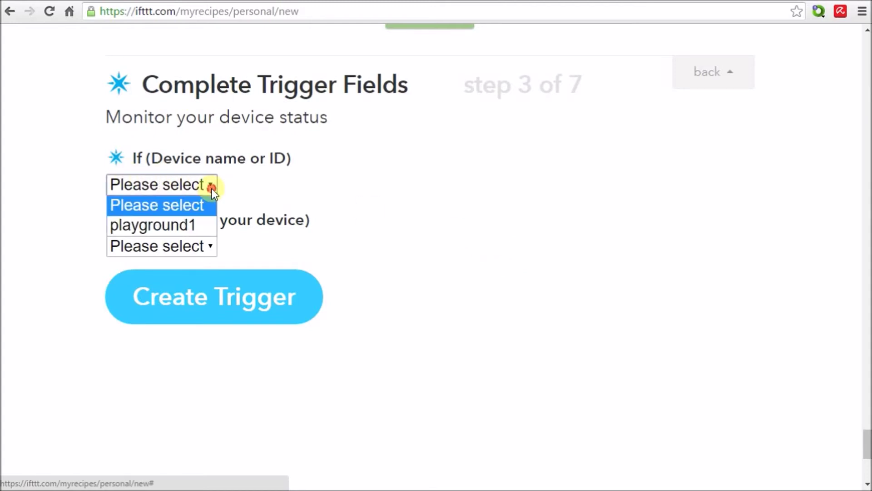
# Set the trigger to playground1 going Online and create it.
pyautogui.click(195, 224)
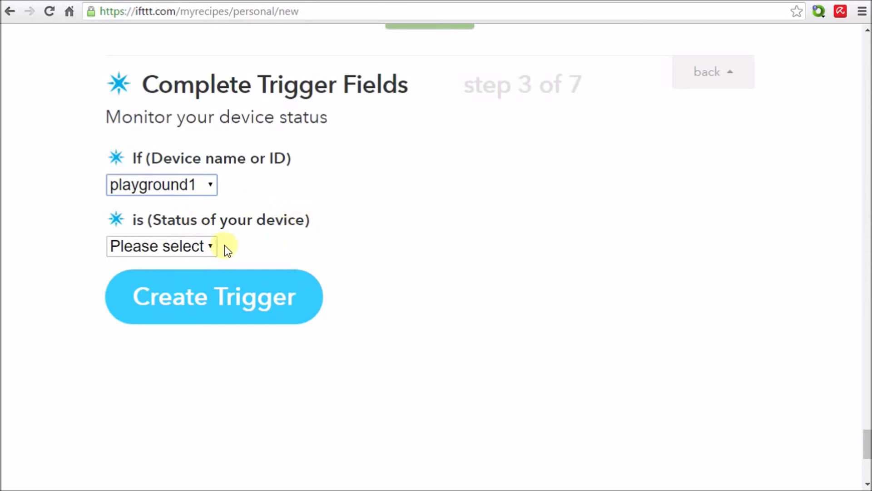
pyautogui.click(209, 244)
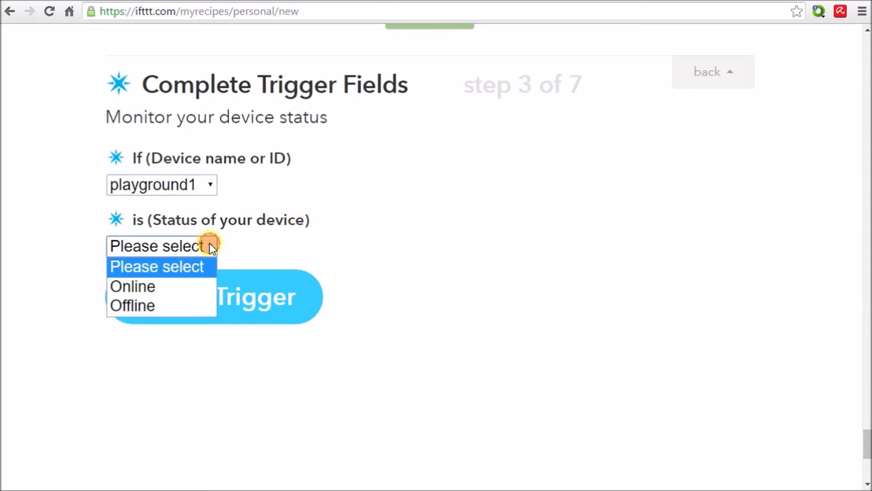
pyautogui.click(191, 287)
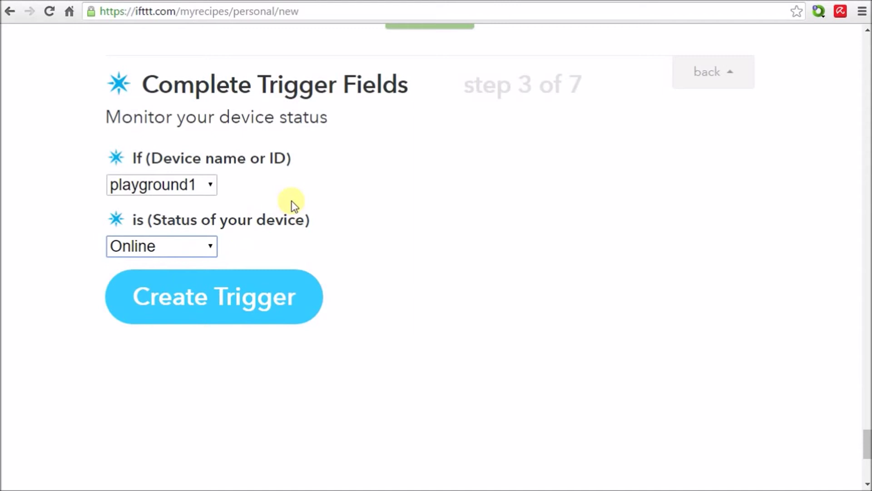
pyautogui.click(225, 296)
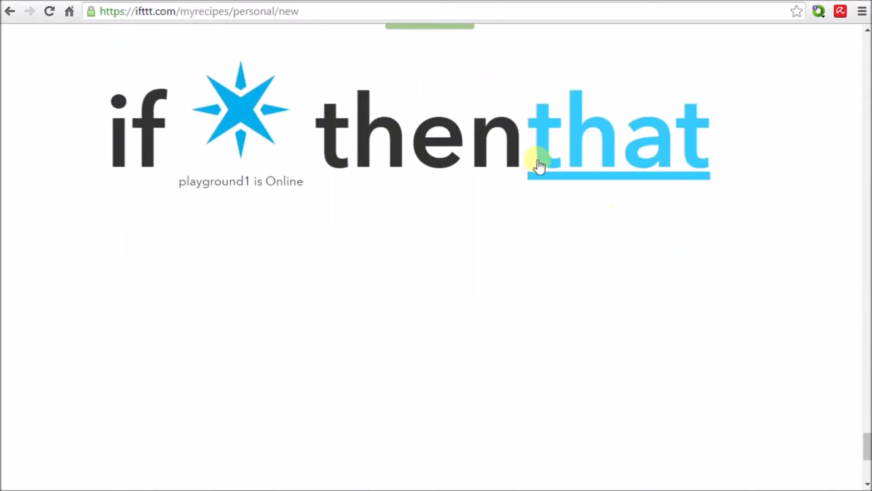
# Add an IF Notifications 'Send a notification' action with the default message and save the recipe.
pyautogui.click(538, 165)
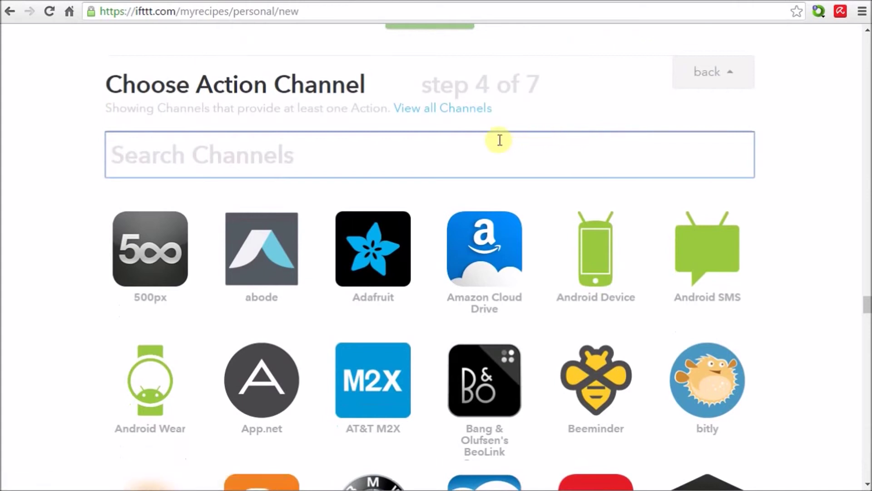
pyautogui.write('not')
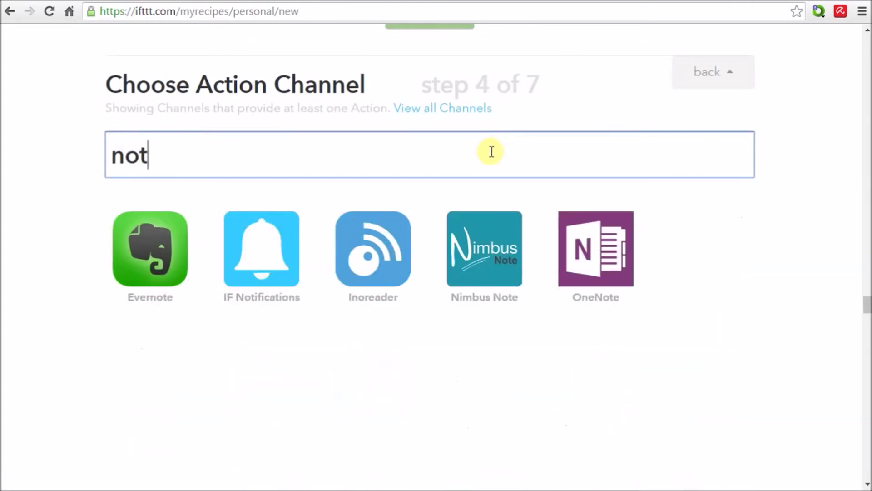
pyautogui.write('ify')
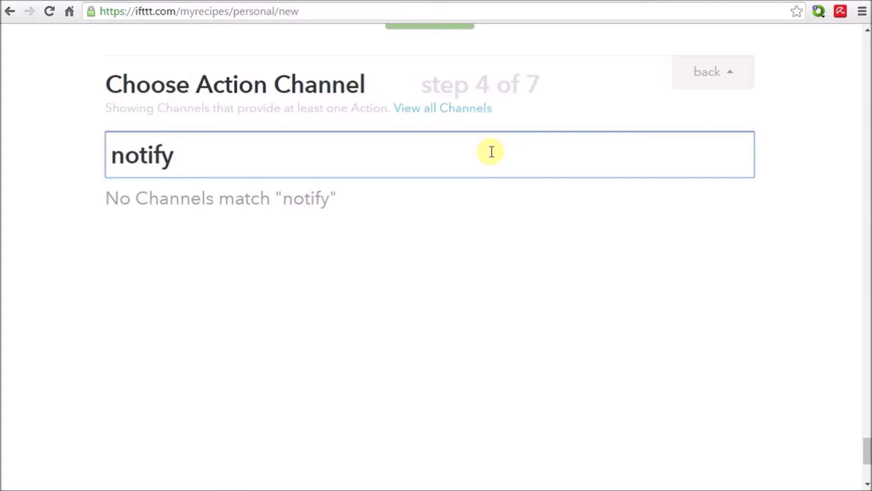
pyautogui.press('BackSpace')
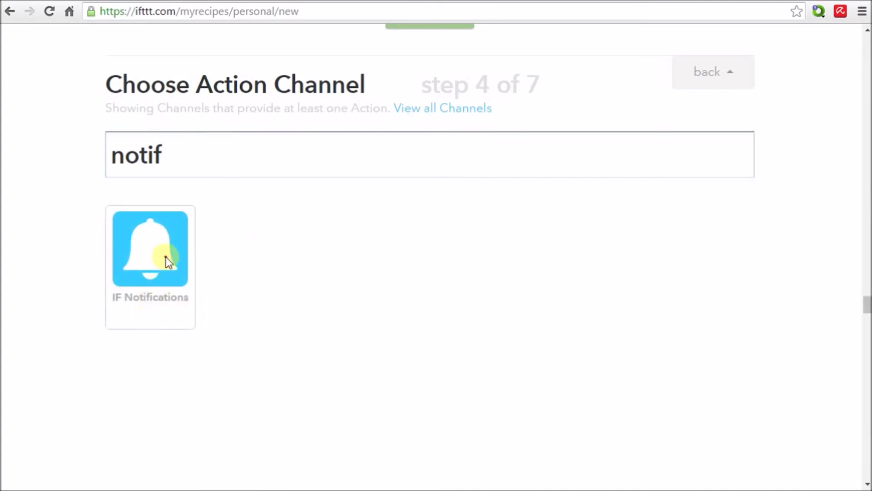
pyautogui.click(168, 260)
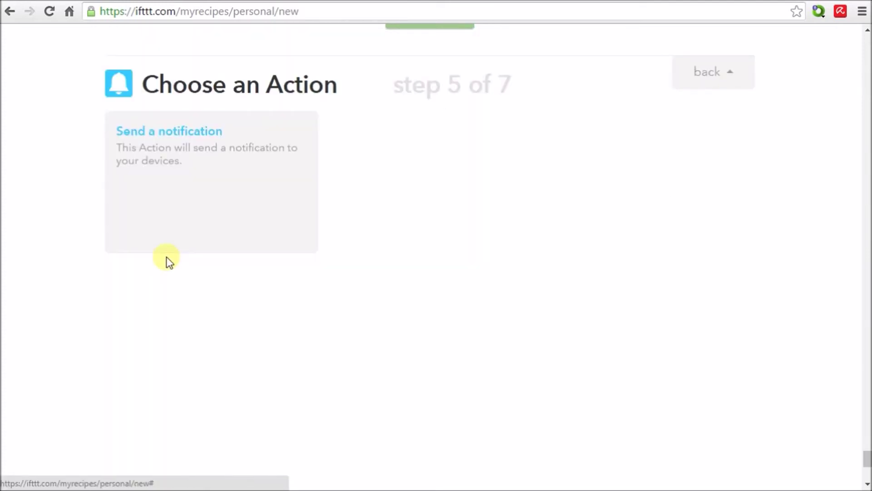
pyautogui.click(191, 132)
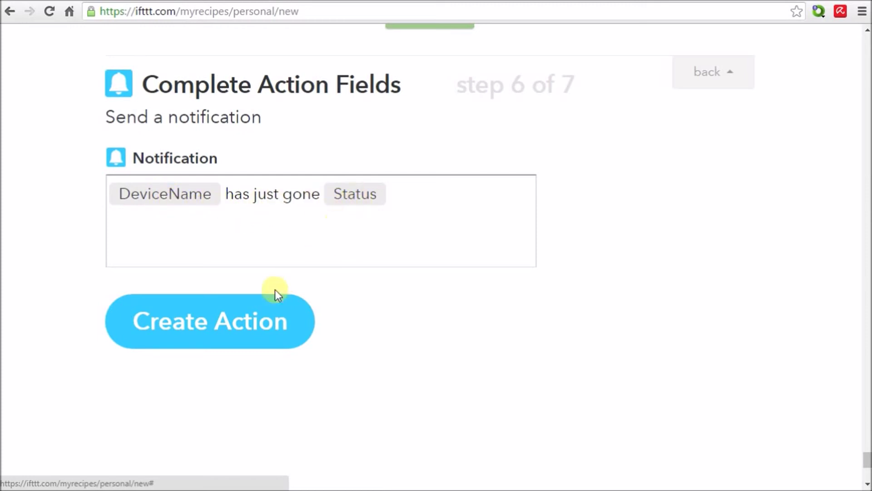
pyautogui.click(240, 325)
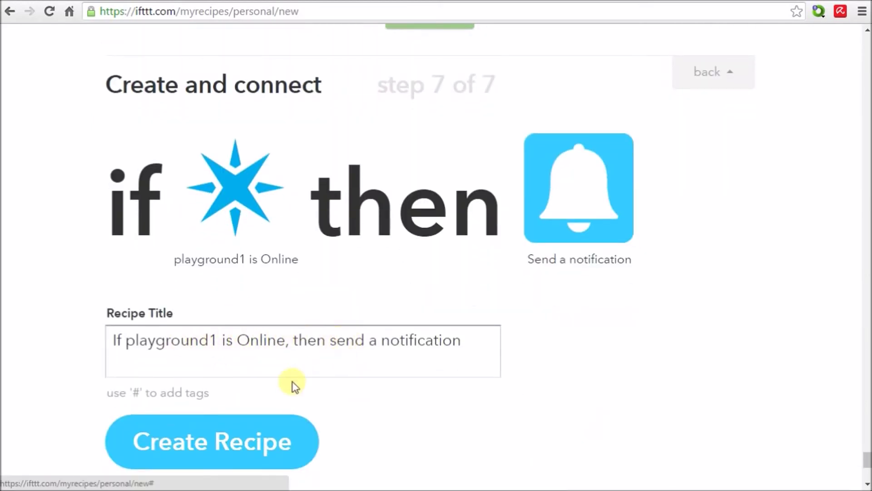
pyautogui.click(234, 427)
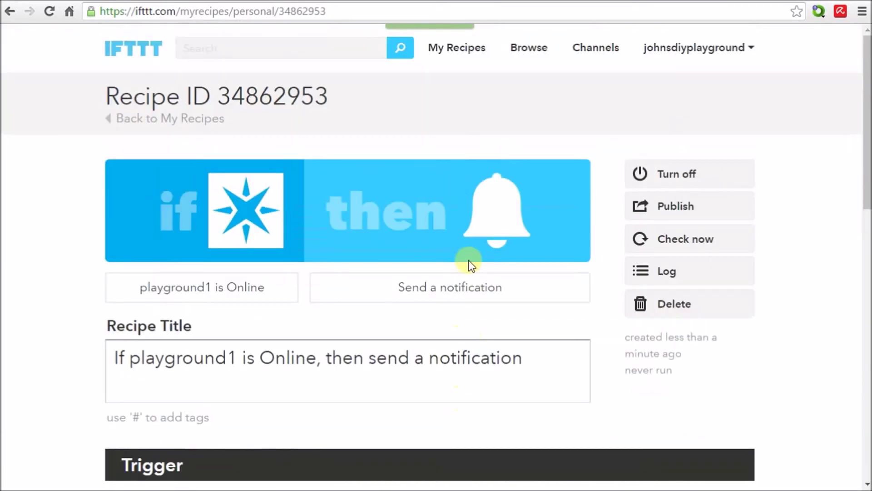
# Start another recipe using Particle's 'Monitor your device status' trigger.
pyautogui.click(463, 47)
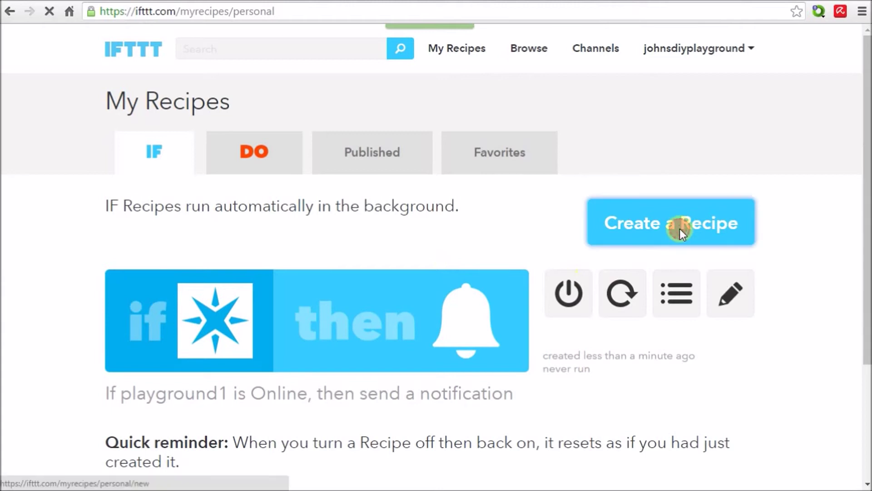
pyautogui.click(676, 230)
pyautogui.click(207, 210)
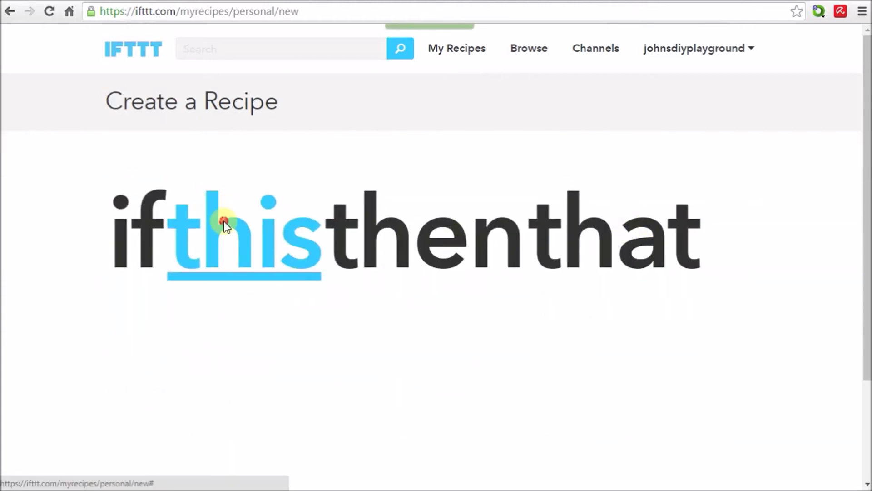
pyautogui.write('p')
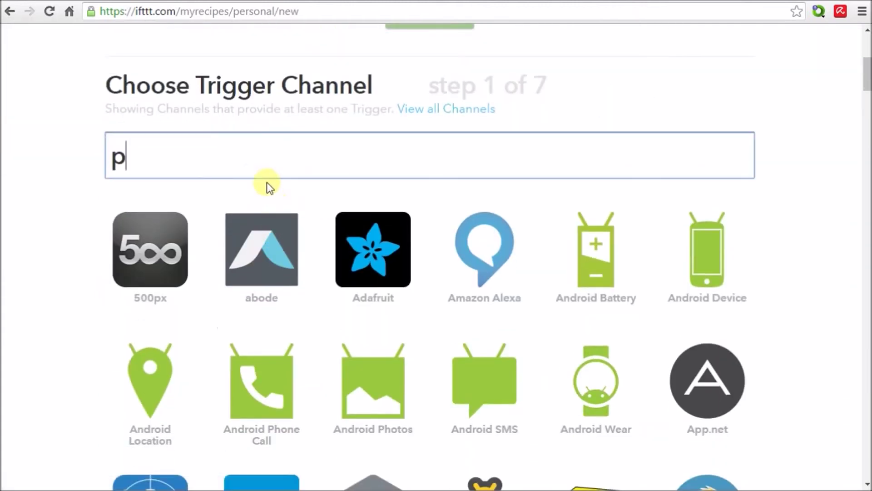
pyautogui.write('art')
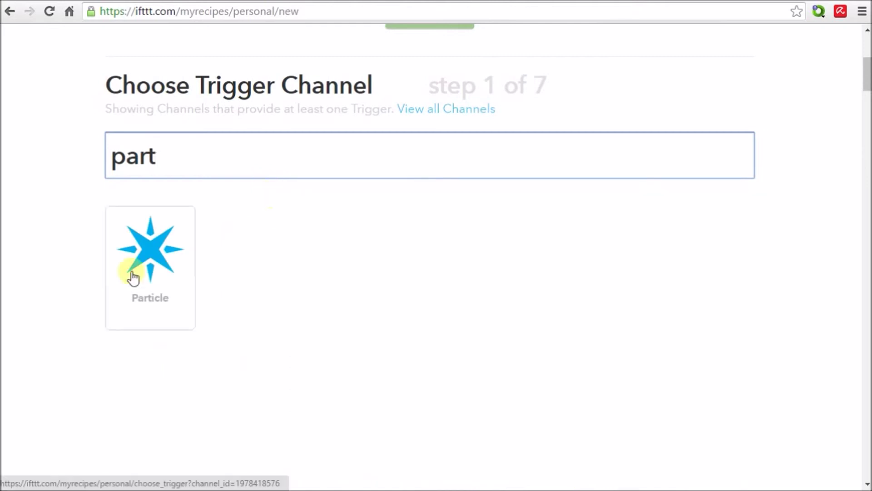
pyautogui.click(140, 262)
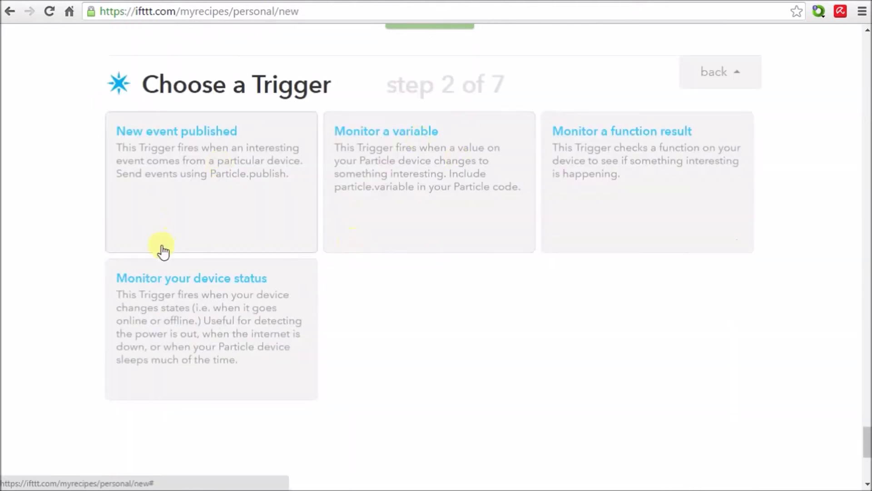
pyautogui.click(172, 280)
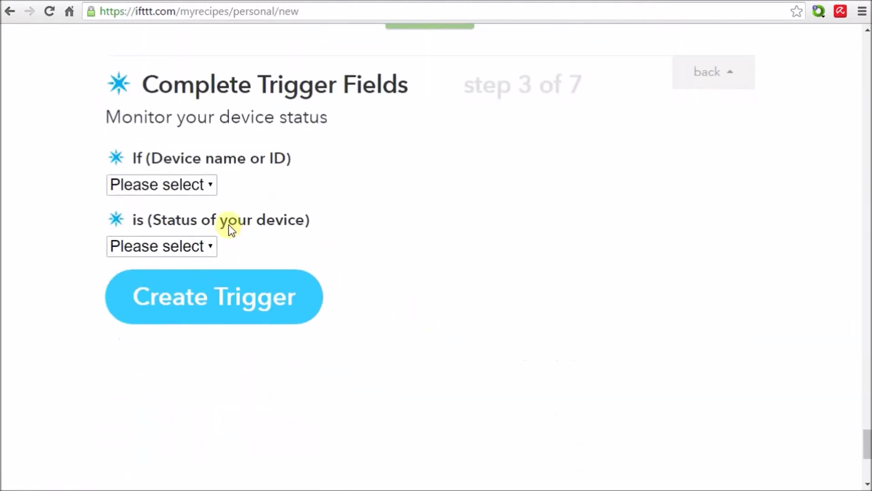
# Set the trigger to playground1 going Offline and create it.
pyautogui.click(175, 184)
pyautogui.click(194, 223)
pyautogui.click(195, 245)
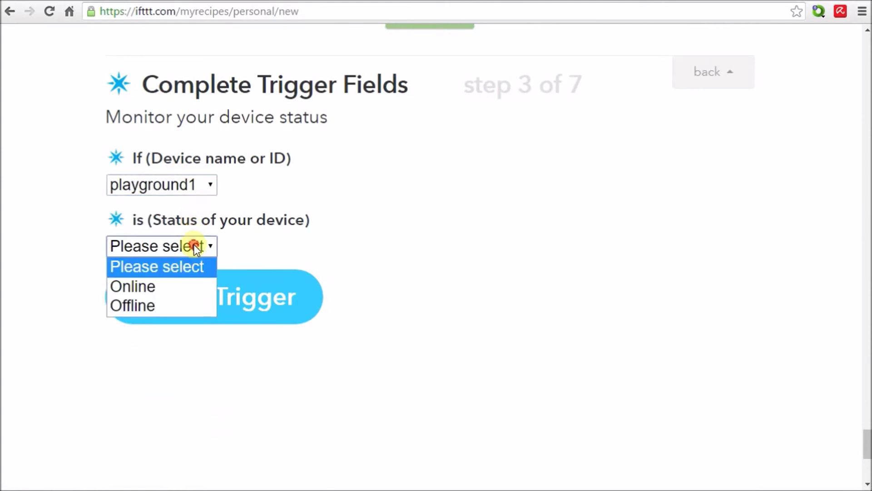
pyautogui.click(186, 304)
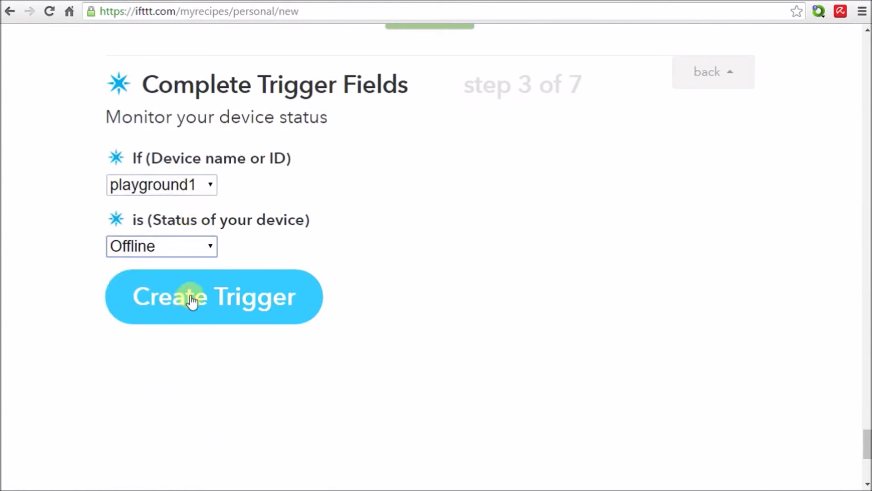
pyautogui.click(186, 303)
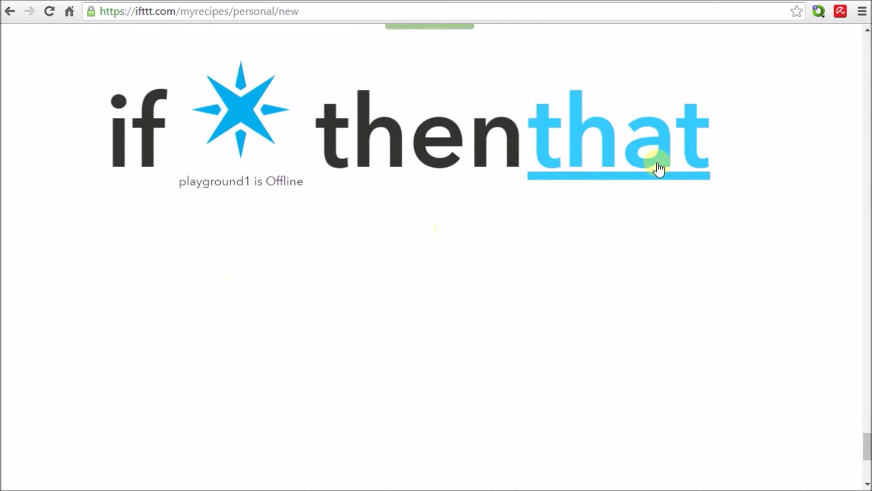
# Add the default notification action, save the Offline recipe, and open an incognito window.
pyautogui.click(654, 167)
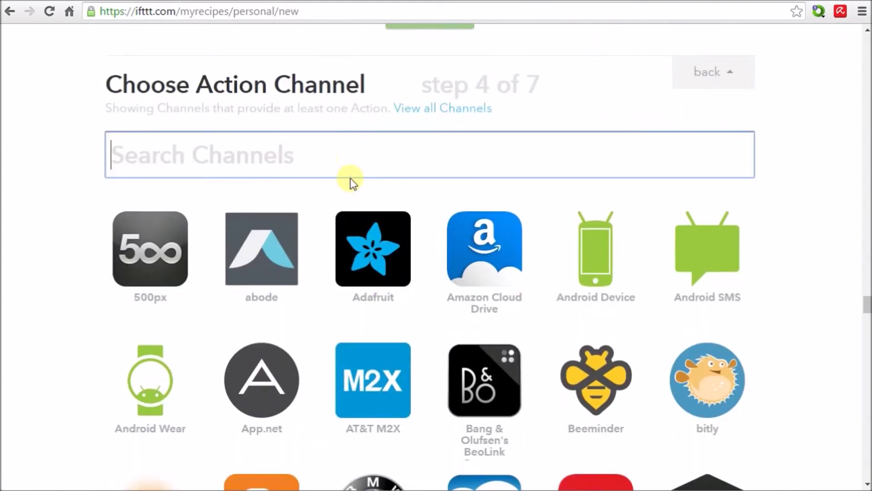
pyautogui.write('noti')
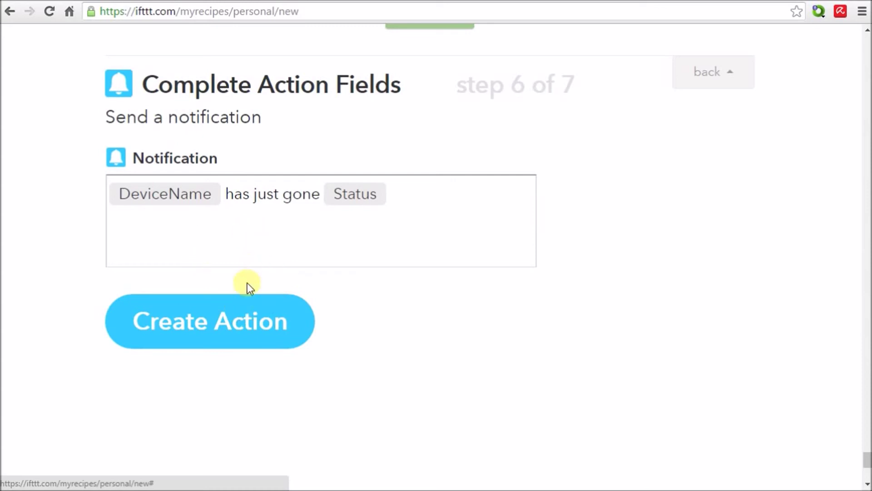
pyautogui.click(230, 325)
pyautogui.click(279, 324)
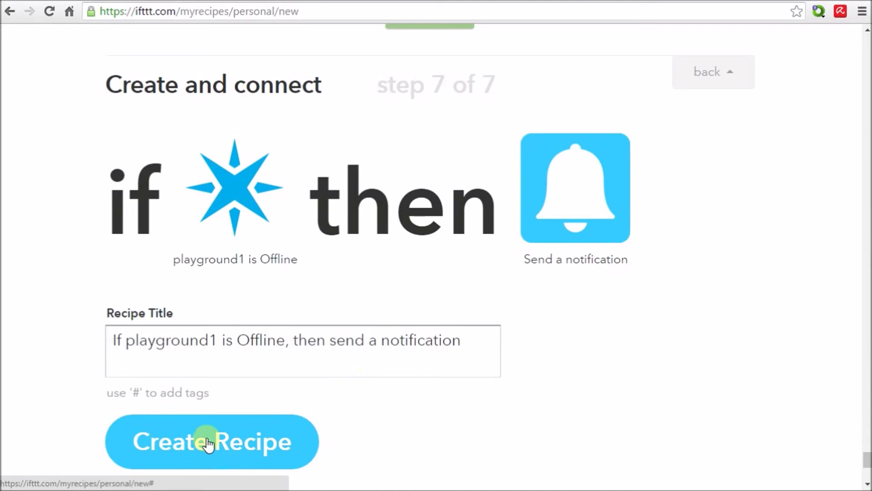
pyautogui.click(208, 445)
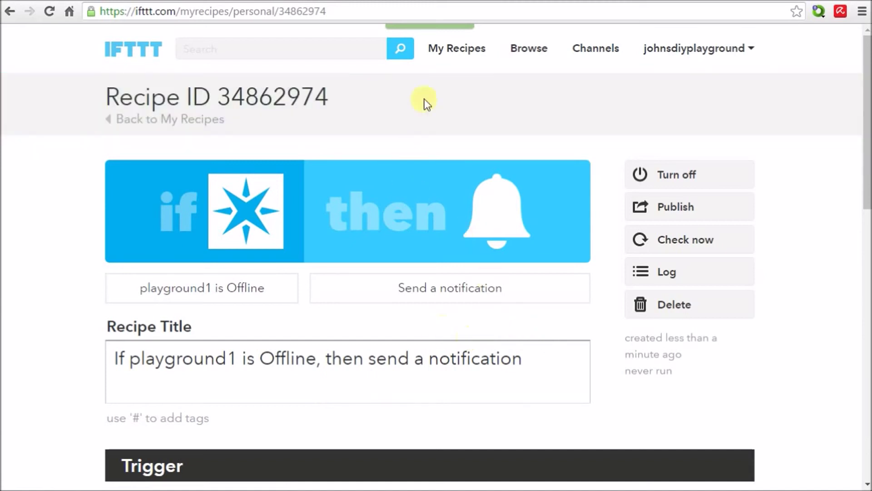
pyautogui.click(456, 48)
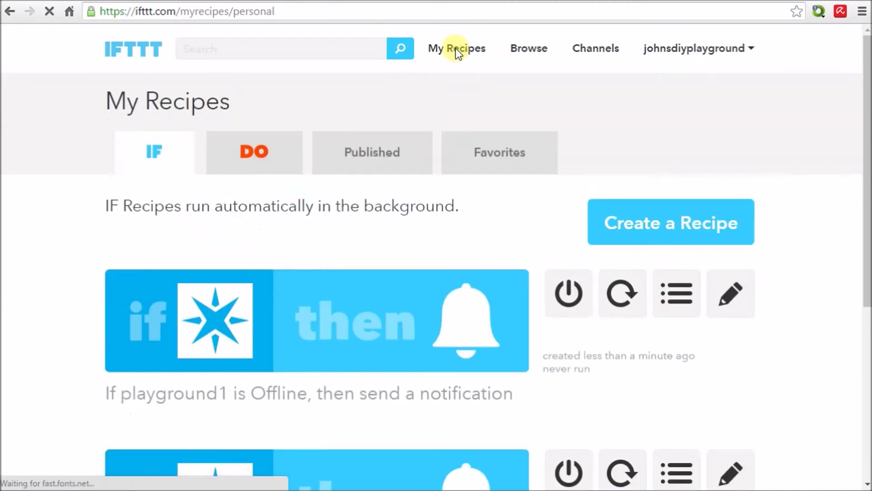
pyautogui.scroll(-2, 636, 190)
pyautogui.scroll(-1, 636, 190)
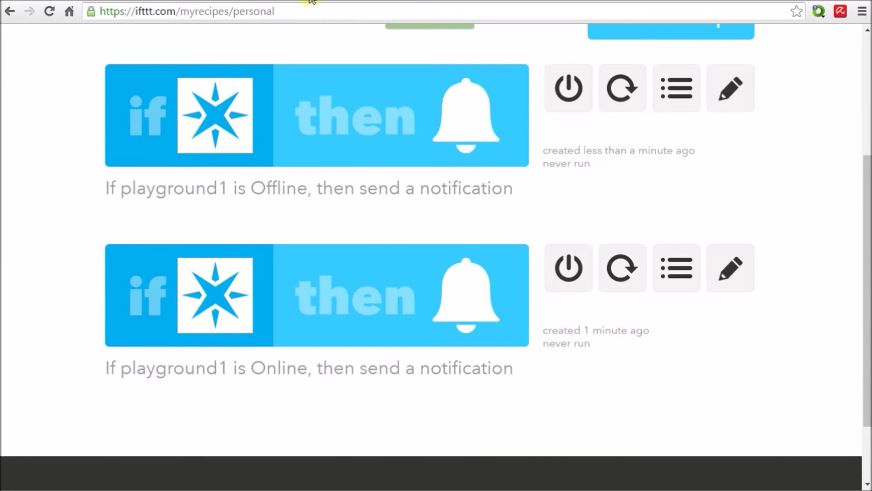
pyautogui.hotkey('ctrl', 'shift', 'n')
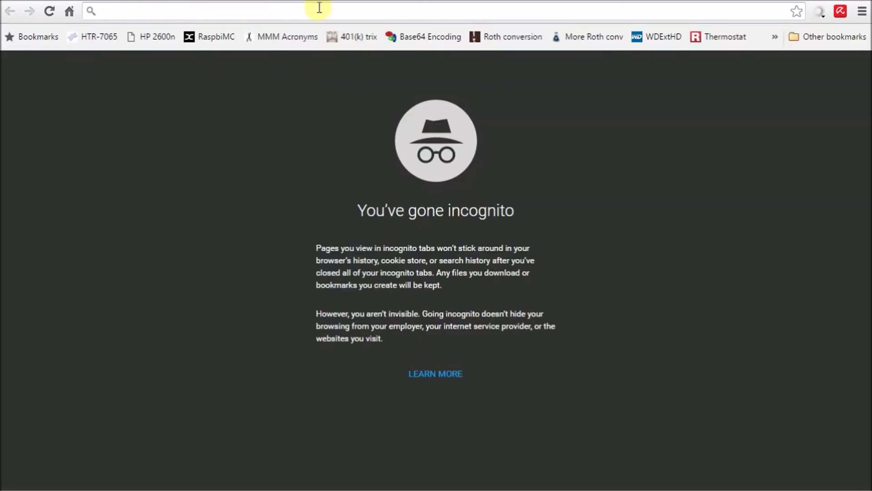
pyautogui.write('da')
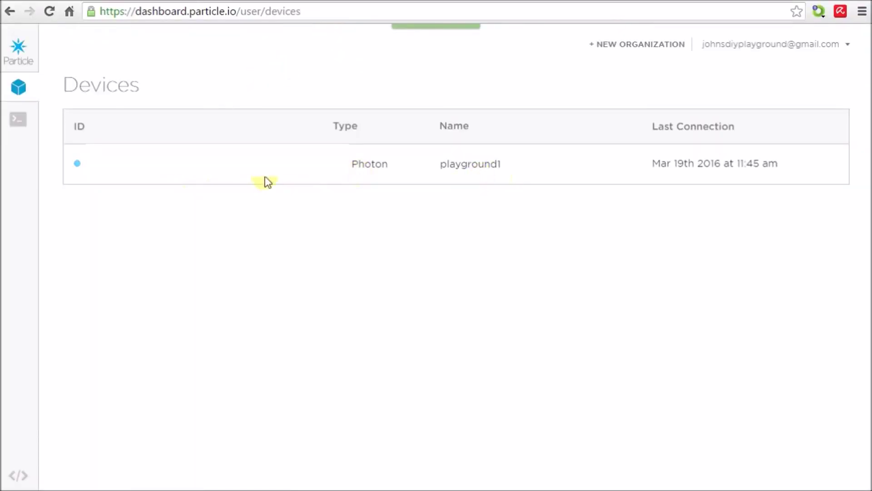
# Open the Logs page from the Particle Dashboard sidebar.
pyautogui.click(18, 119)
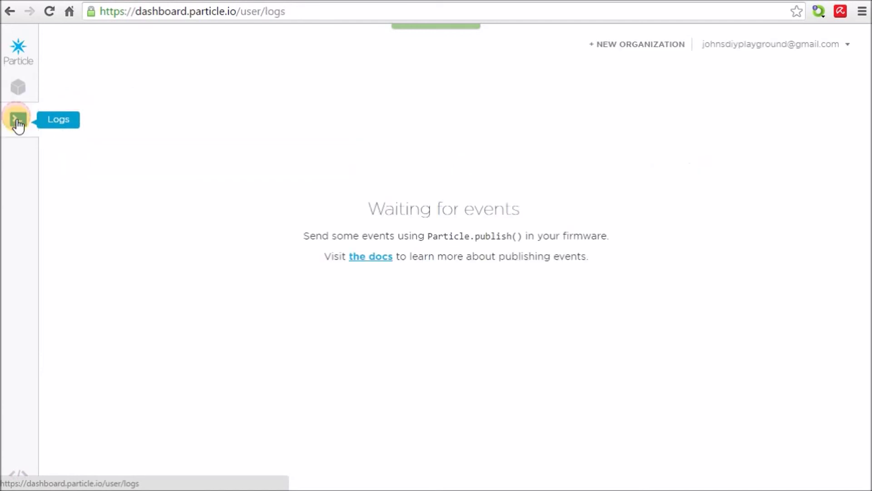